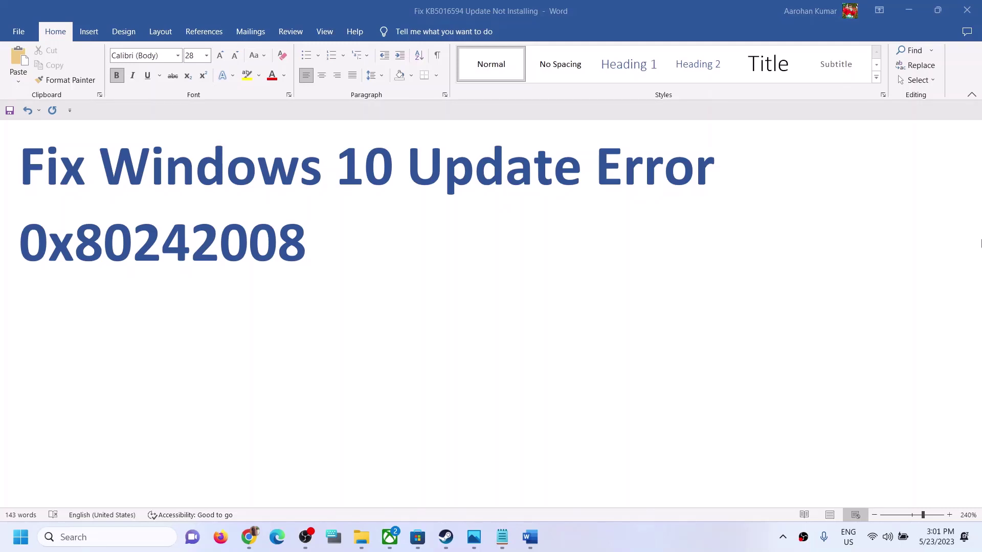
Step: Highlight the 0x80242008 error code line in the Word title, then leave Word for the desktop
left_click(591, 178)
left_click(596, 172)
left_click_drag(75, 248, 157, 246)
left_click_drag(307, 243, 7, 230)
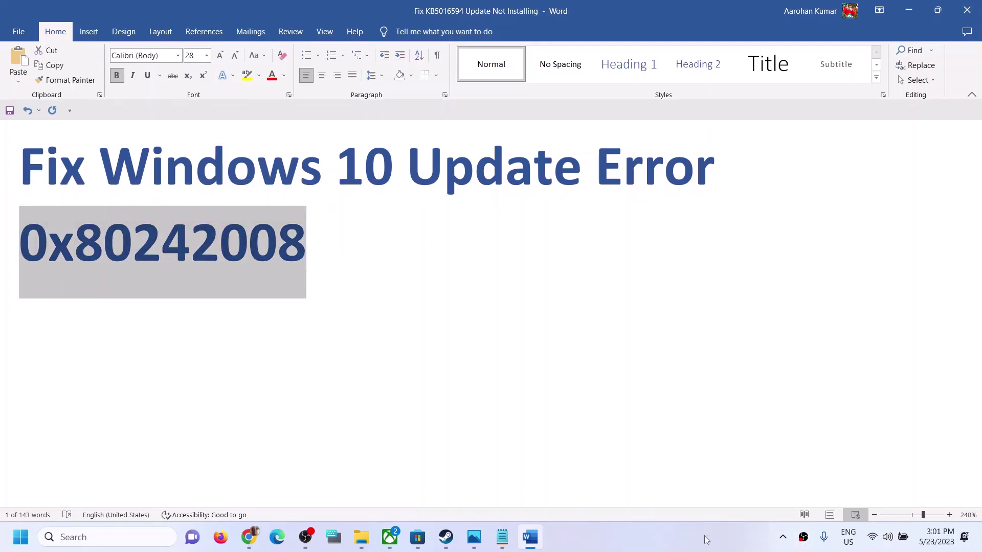
left_click(680, 541)
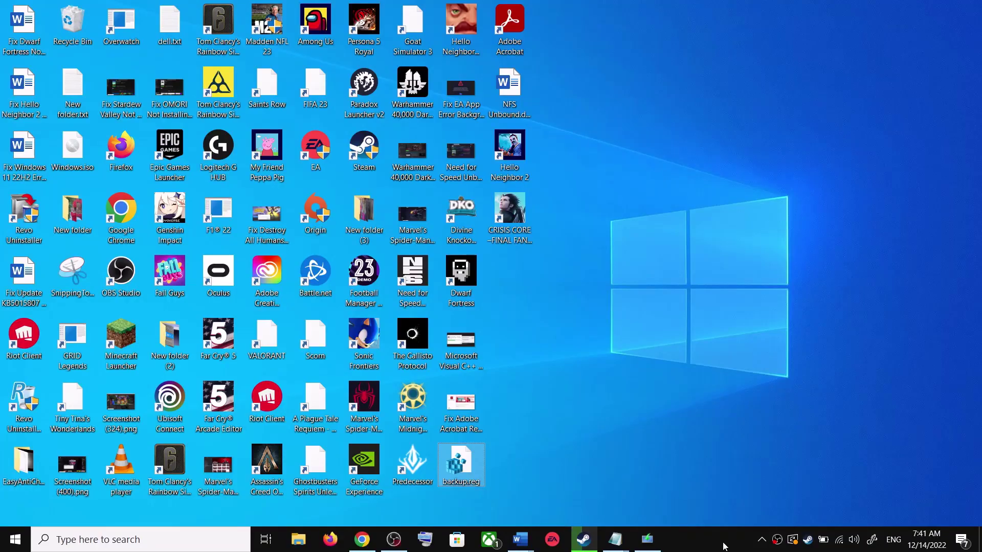
Step: Open the Windows Update troubleshooter under Update & Security > Troubleshoot > Additional troubleshooters
mouse_move(520, 540)
left_click(588, 478)
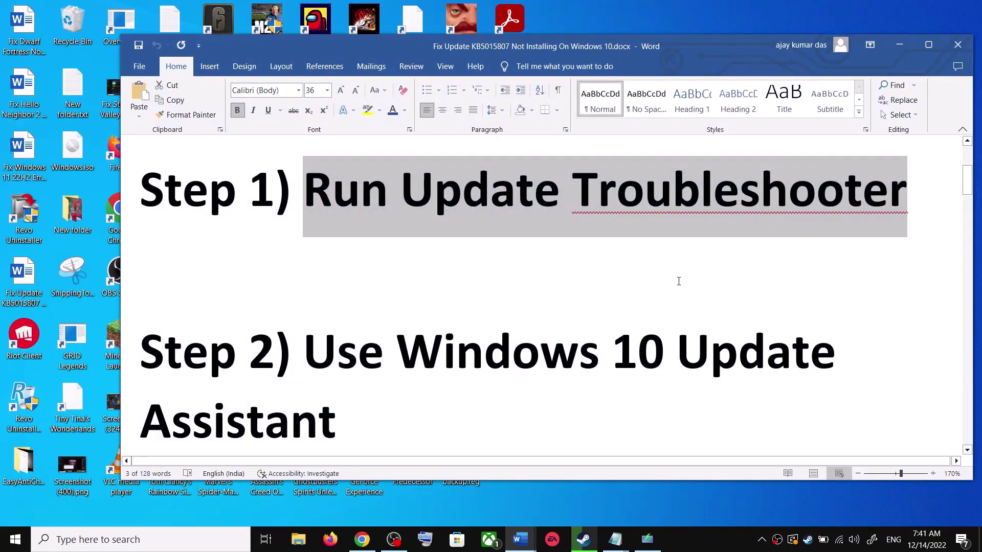
key("super+i")
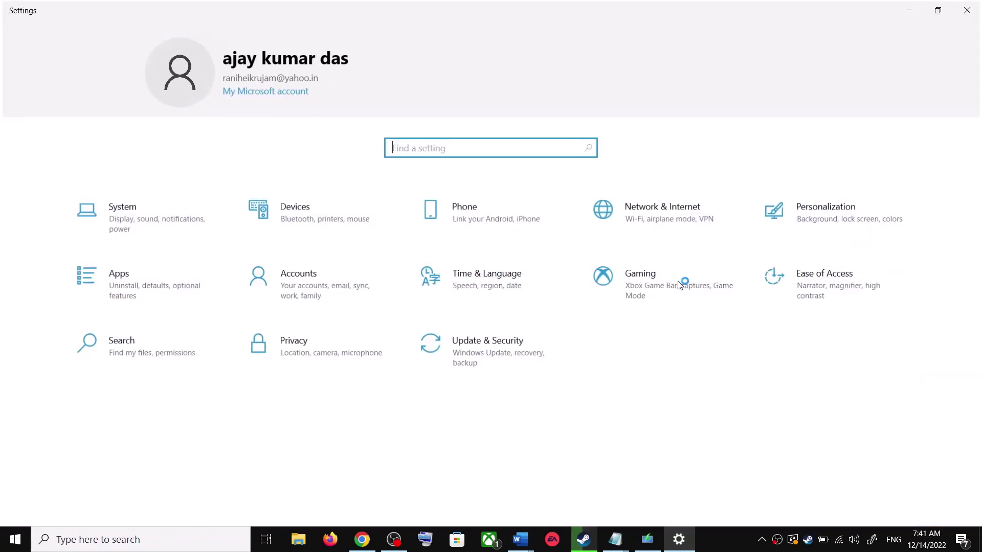
left_click(495, 353)
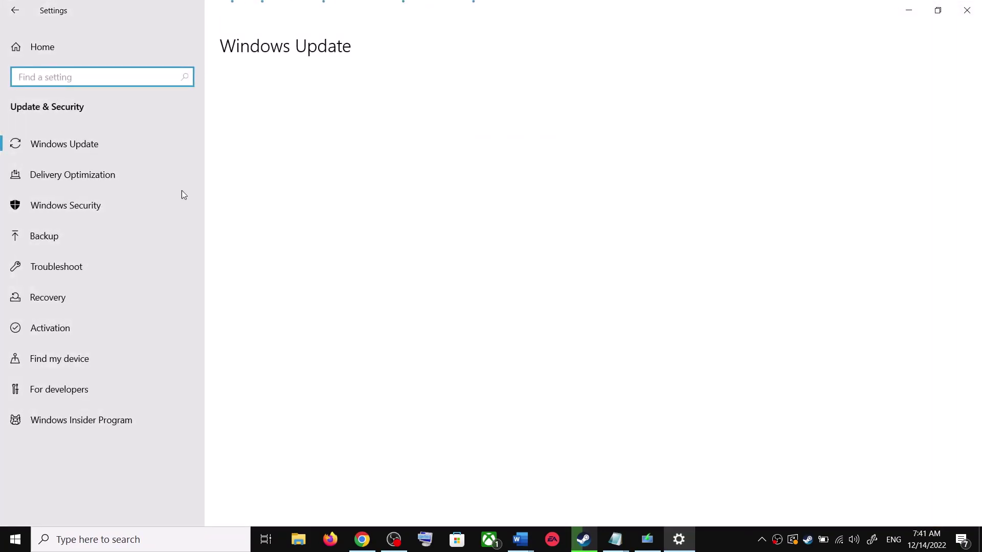
left_click(78, 267)
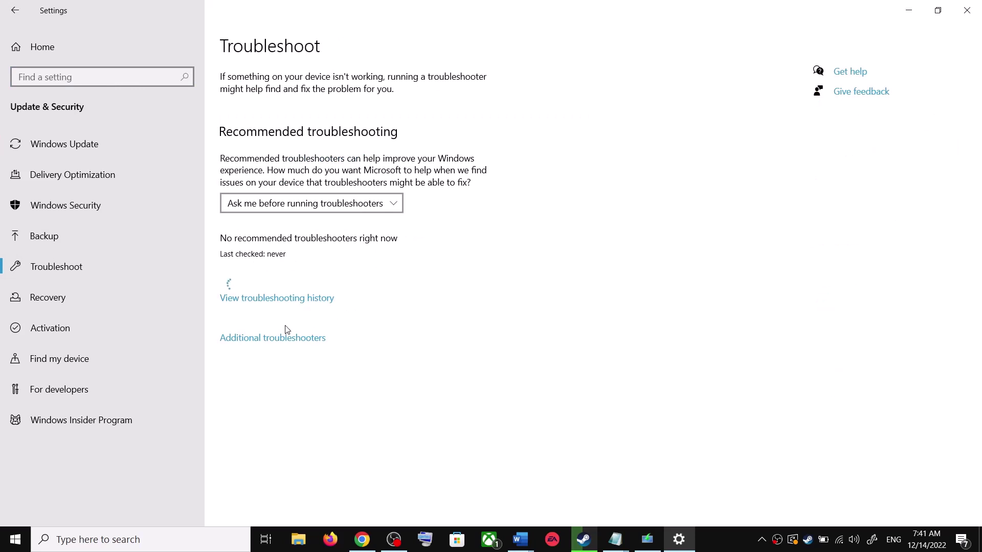
left_click(285, 340)
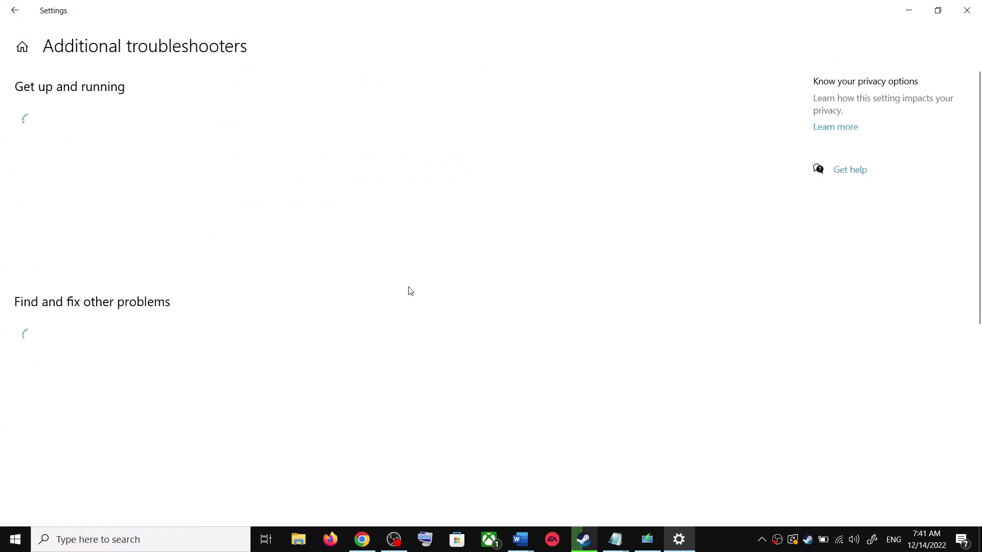
left_click(121, 257)
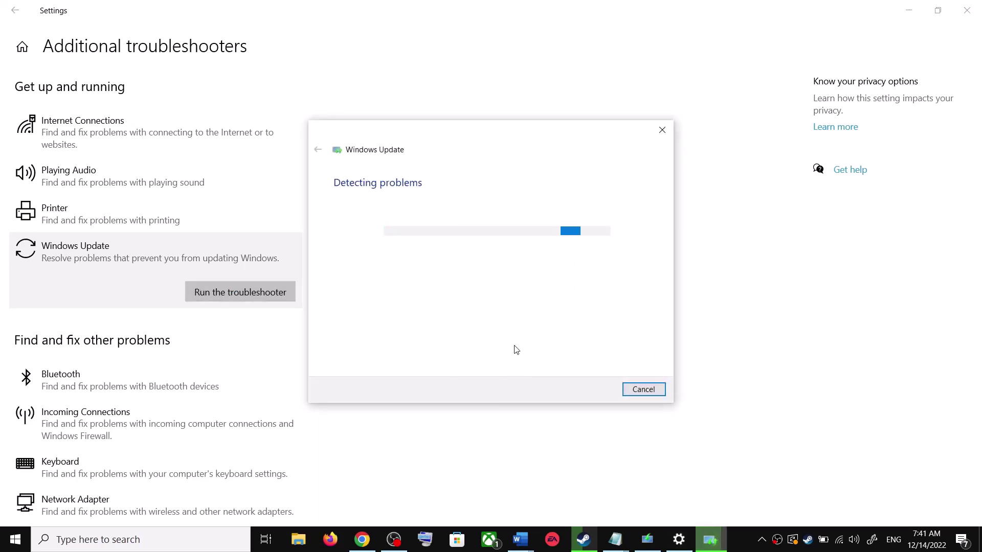
Step: Show the Start menu power options, then return to Settings
left_click(9, 547)
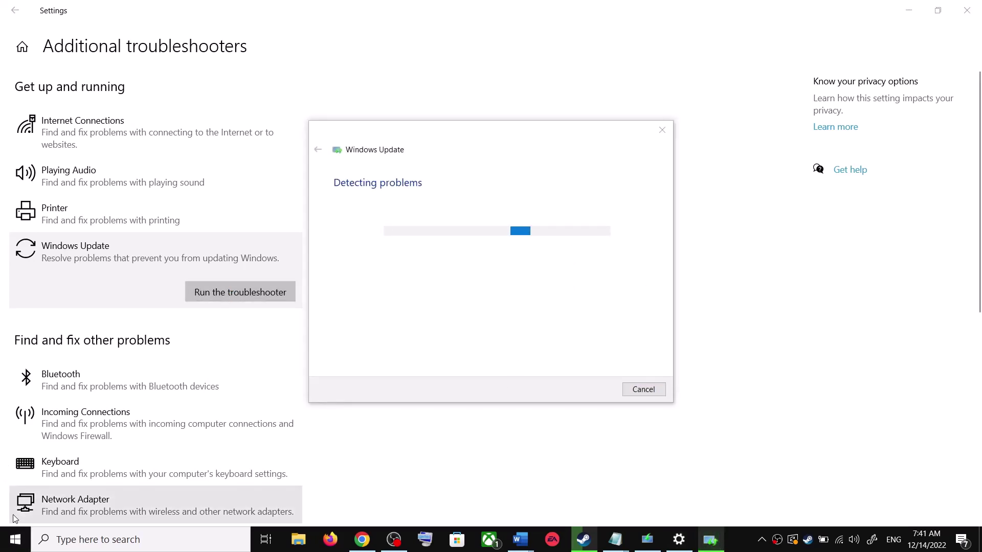
left_click(13, 541)
left_click(30, 509)
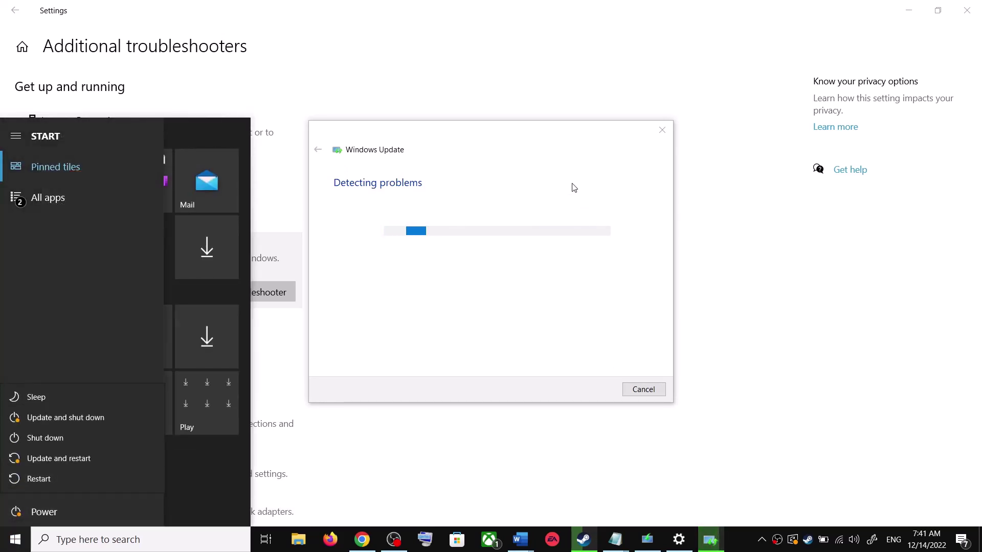
left_click(605, 199)
left_click(753, 219)
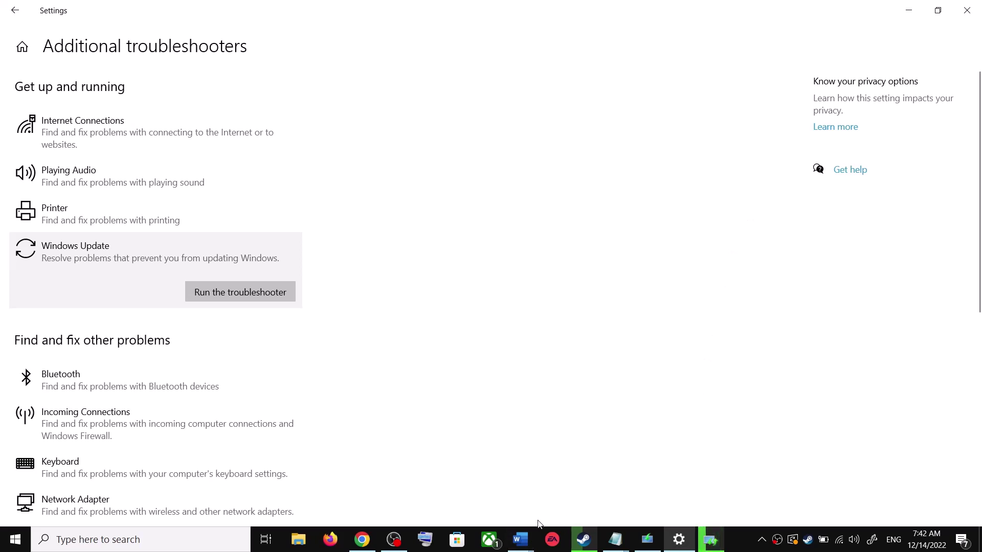
Step: Select the Microsoft download link in the KB5015807 guide and switch to the Download Windows 10 page
mouse_move(535, 538)
left_click(605, 493)
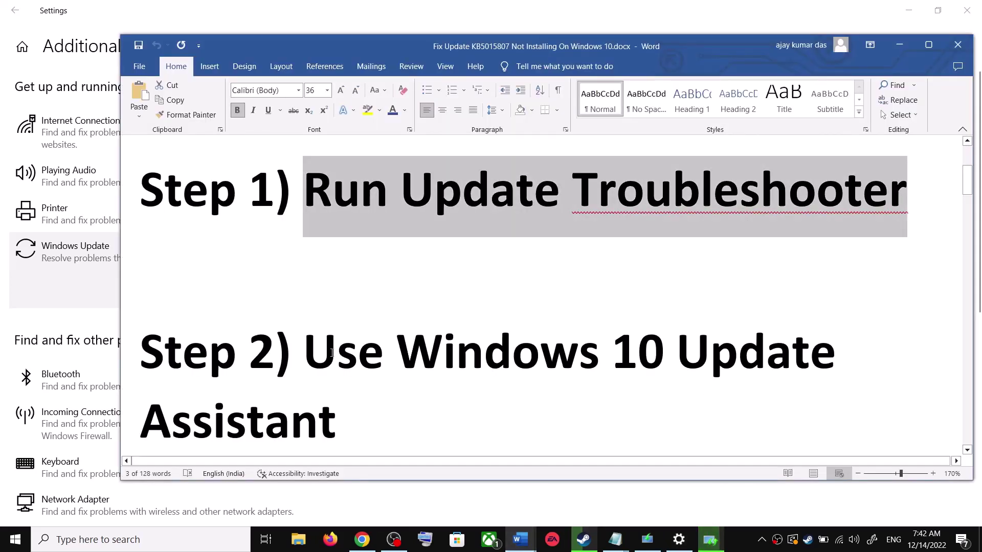
scroll(332, 354, "down", 1)
left_click_drag(304, 293, 342, 364)
scroll(415, 397, "down", 1)
triple_click(817, 383)
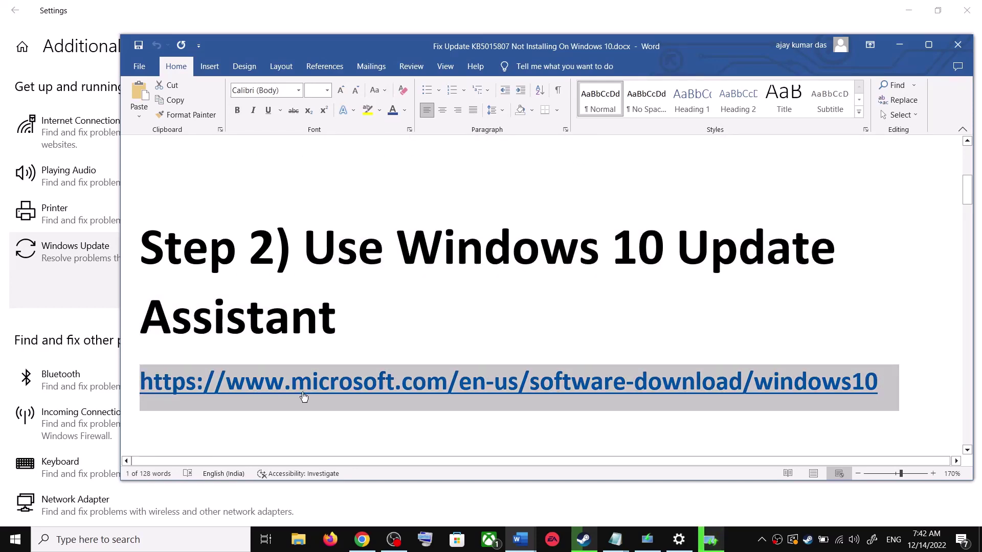
left_click(369, 542)
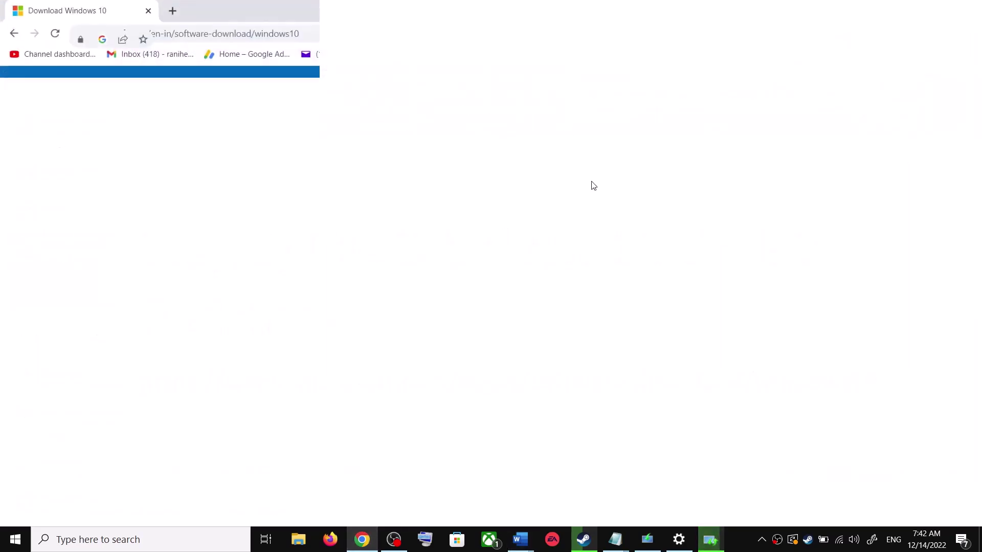
Step: Download and run the Windows 10 Update Assistant, closing it once Windows reports up to date
scroll(230, 215, "up", 3)
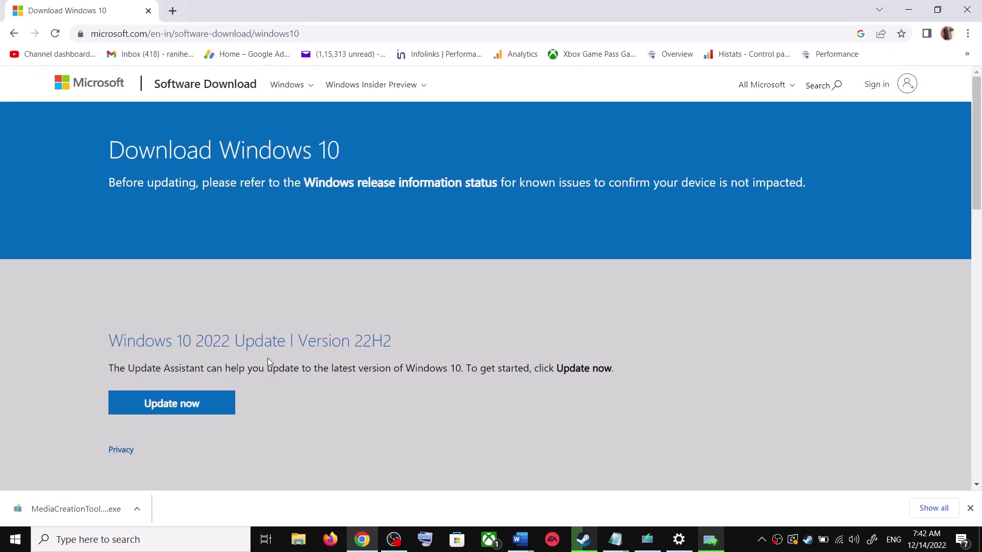
left_click_drag(128, 368, 203, 369)
left_click(196, 406)
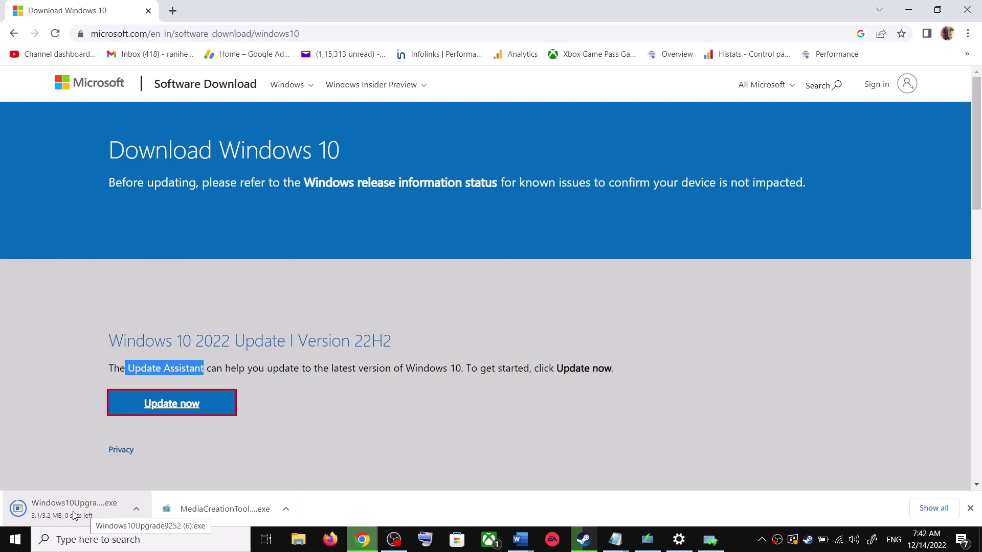
left_click(61, 509)
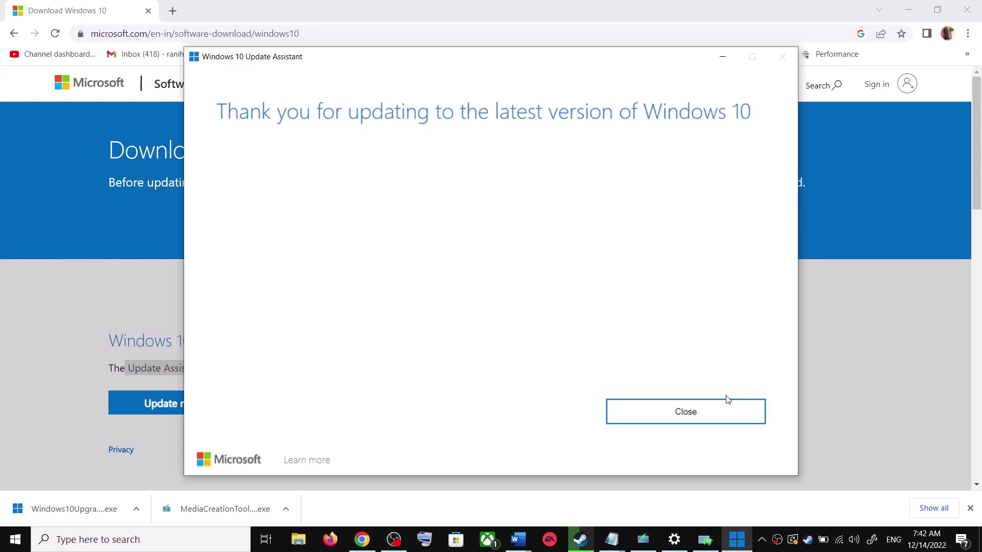
left_click(717, 414)
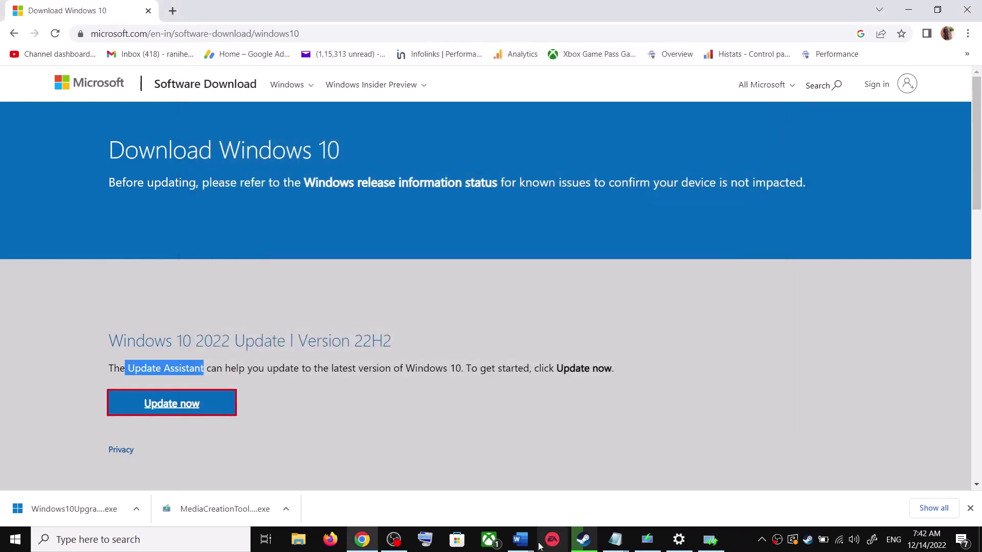
Step: Copy the Step 3 commands from SC config trustedinstaller start=auto through net start appidsvc
mouse_move(520, 540)
left_click(585, 491)
scroll(439, 315, "down", 5)
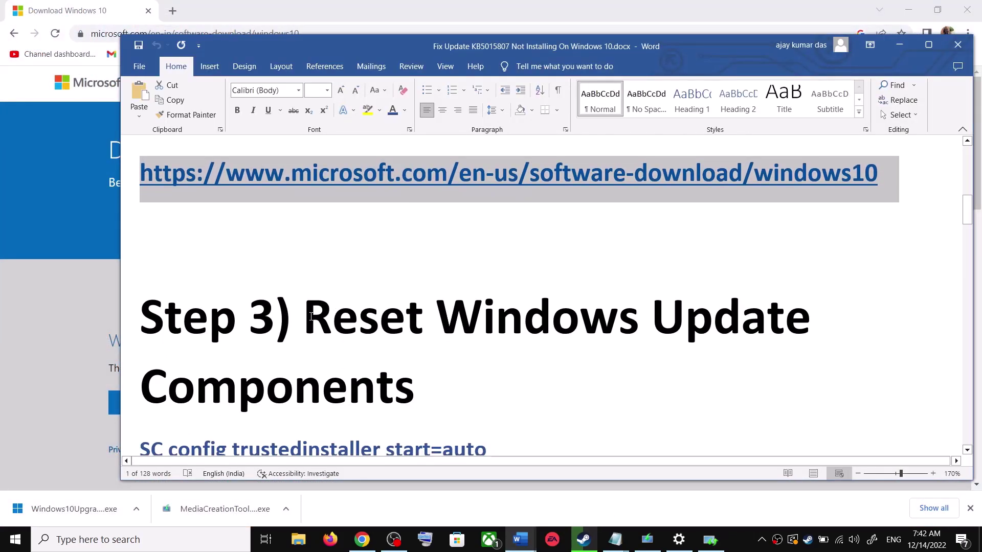
left_click_drag(345, 308, 414, 396)
scroll(423, 378, "down", 2)
left_click(142, 345)
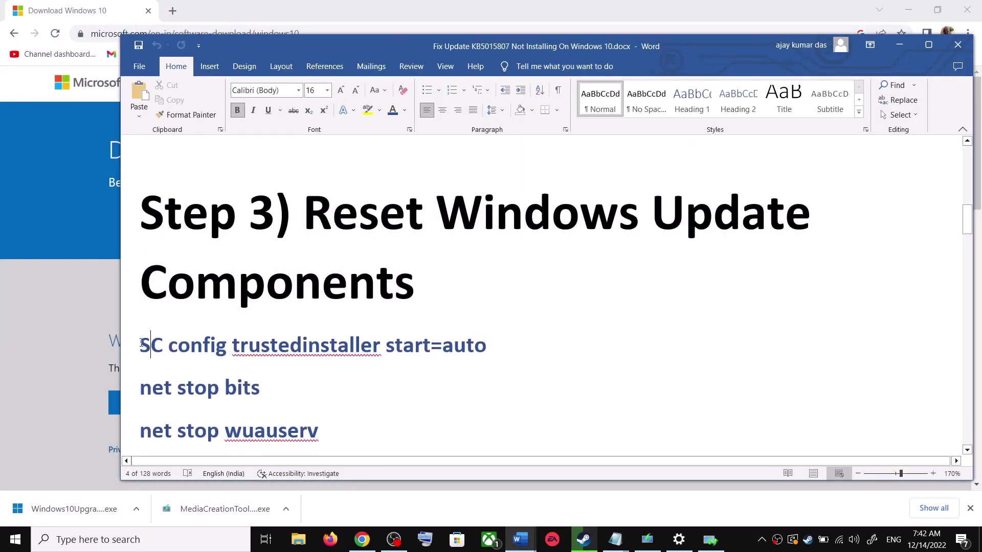
left_click_drag(142, 346, 322, 430)
scroll(262, 296, "down", 1)
right_click(262, 296)
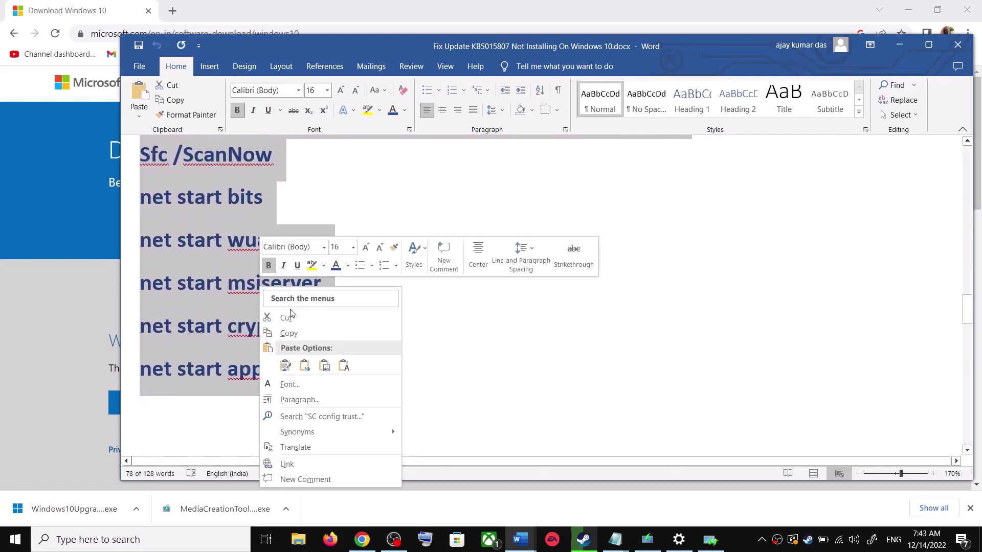
left_click(302, 333)
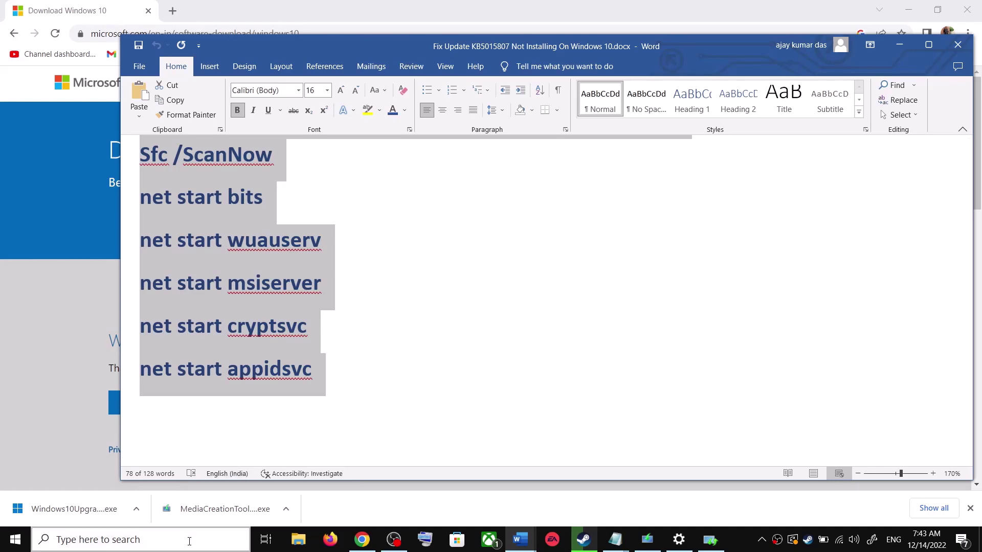
Step: Open Notepad and paste the copied reset commands into a new document
left_click(172, 549)
type("ote")
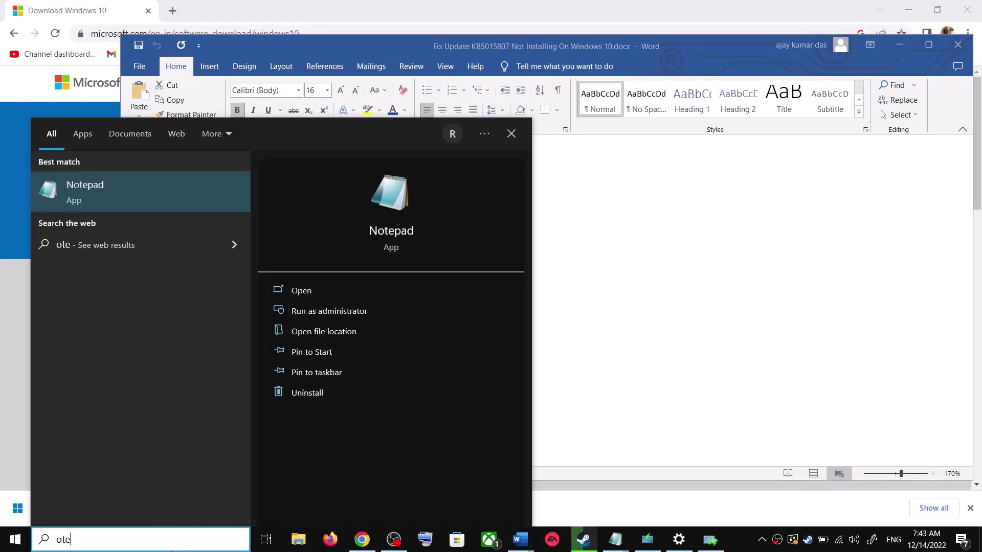
left_click(165, 180)
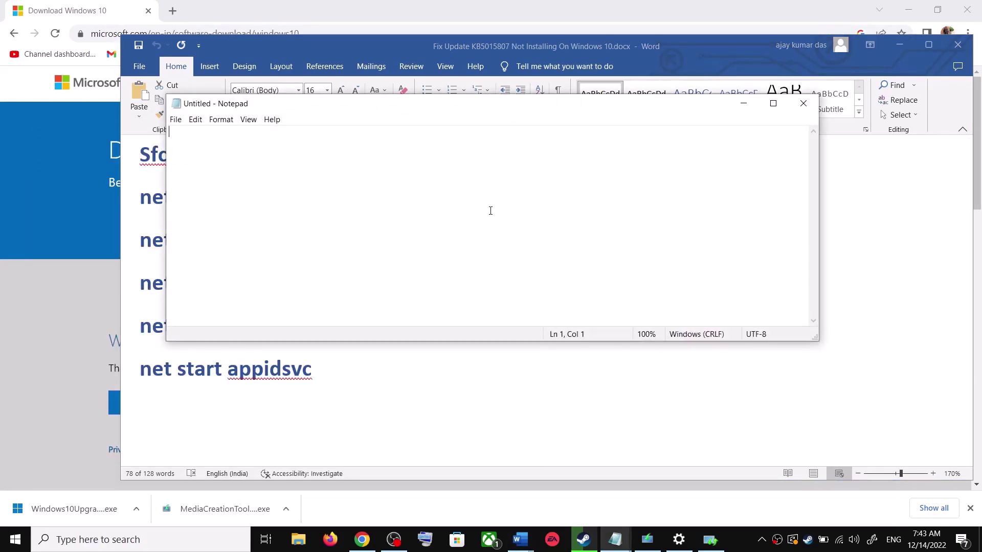
key("ctrl+v")
Step: Bring up Save As for the new Notepad file
scroll(491, 211, "up", 3)
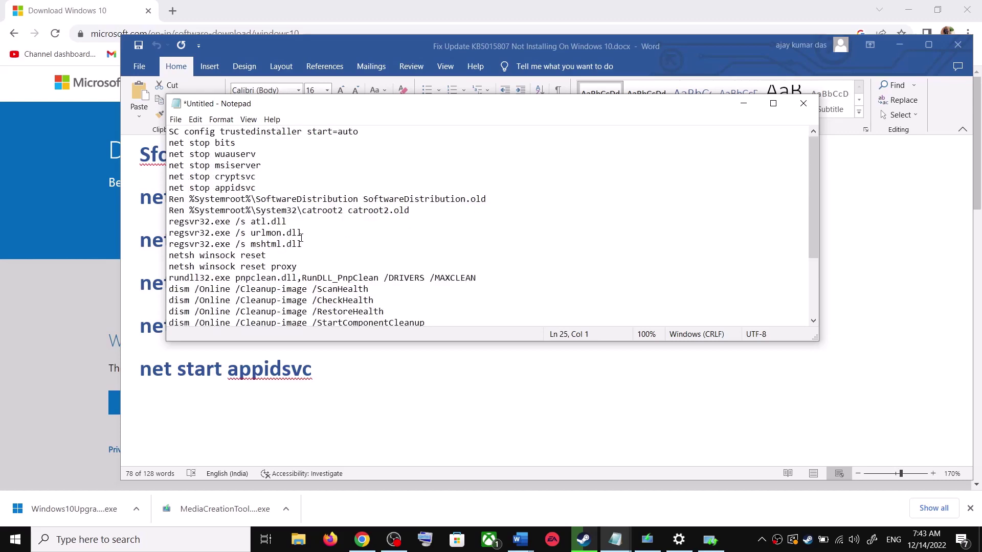
left_click(175, 119)
left_click(204, 186)
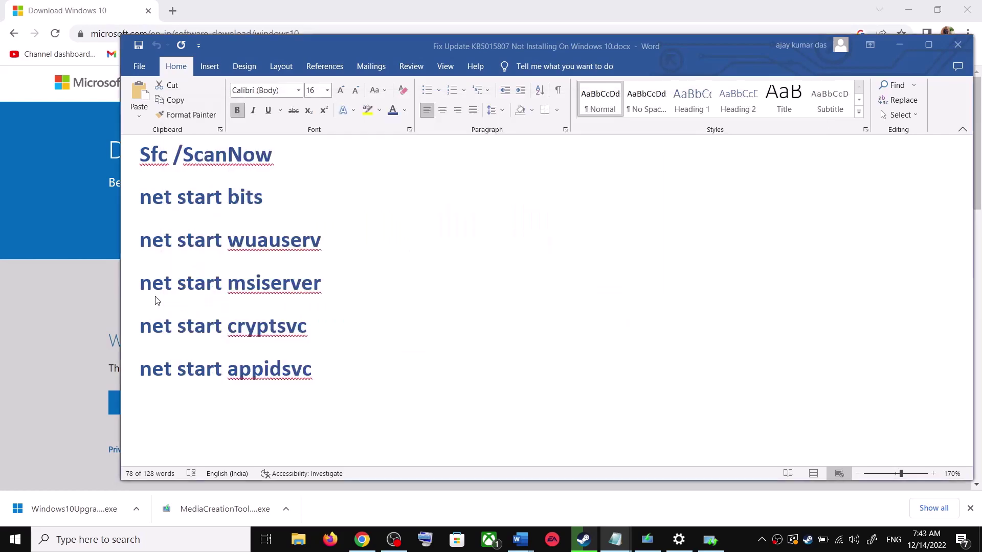
scroll(260, 317, "down", 3)
Step: Save the script to the Desktop as Wufix.bat with type All Files (*.*)
left_click_drag(542, 360, 376, 358)
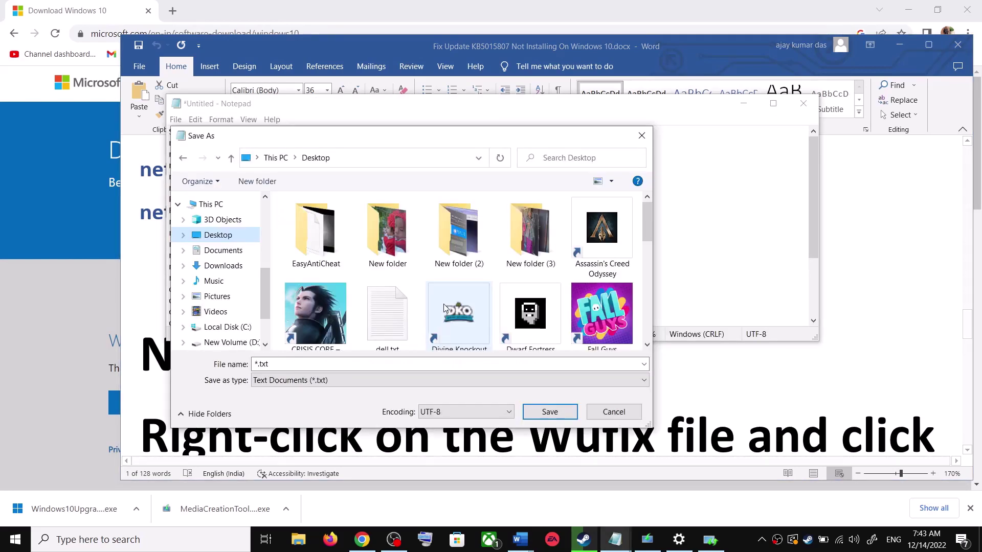
left_click(287, 364)
key("ctrl+v")
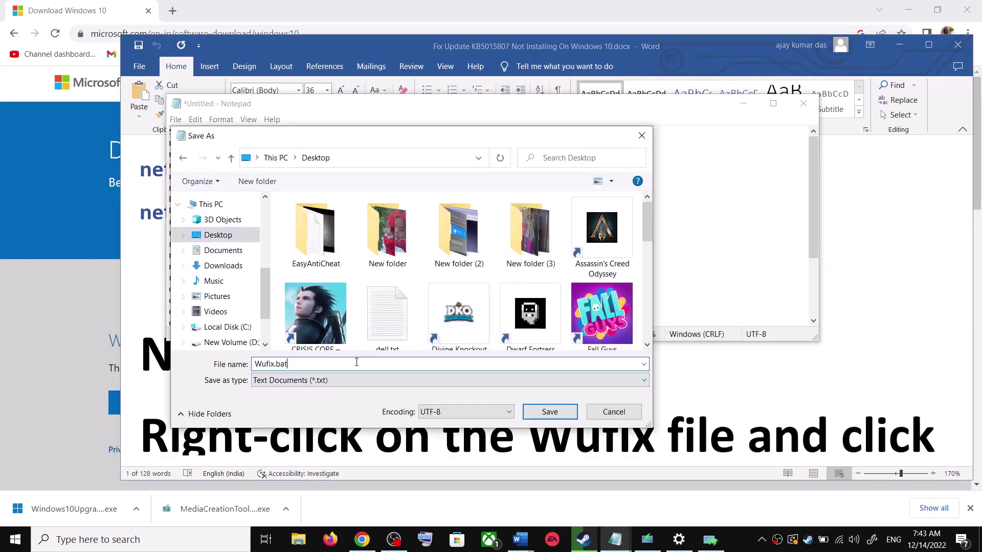
left_click(294, 380)
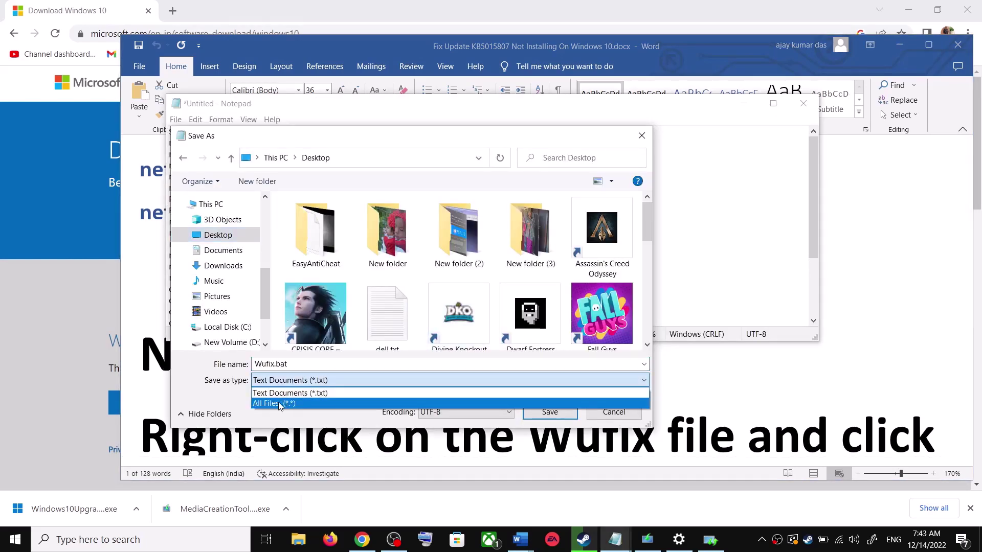
left_click(279, 402)
left_click(553, 413)
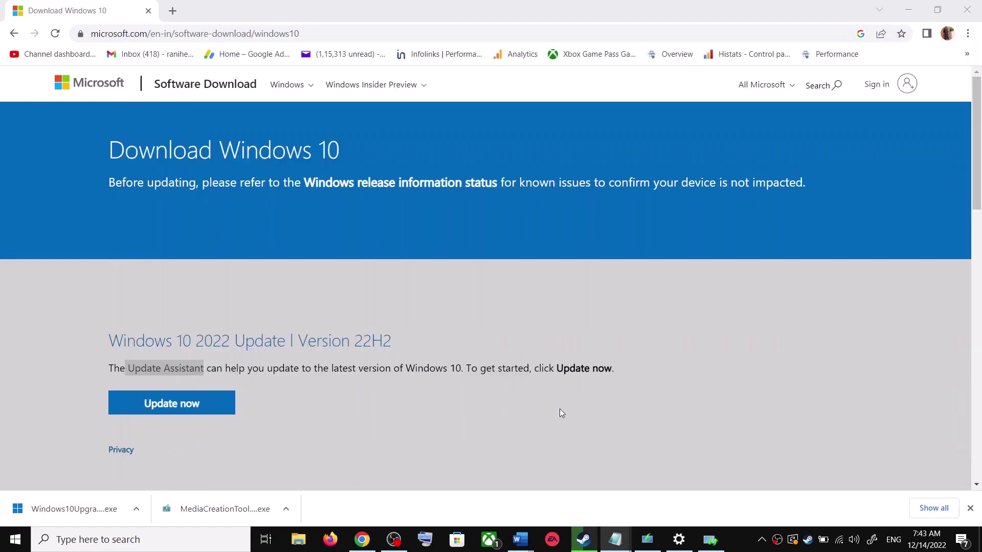
key("super+d")
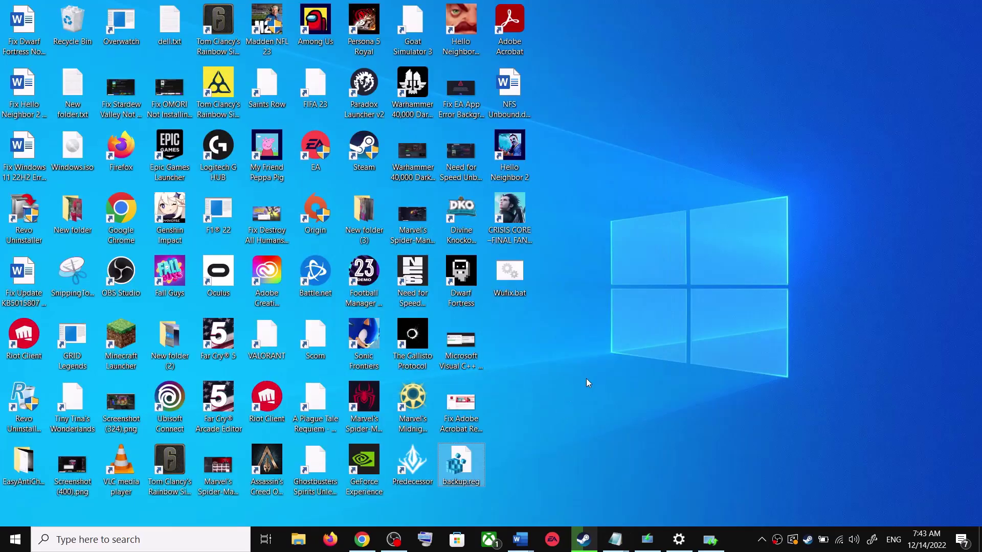
Step: Run Wufix.bat from the desktop as administrator and move its console window aside
right_click(516, 279)
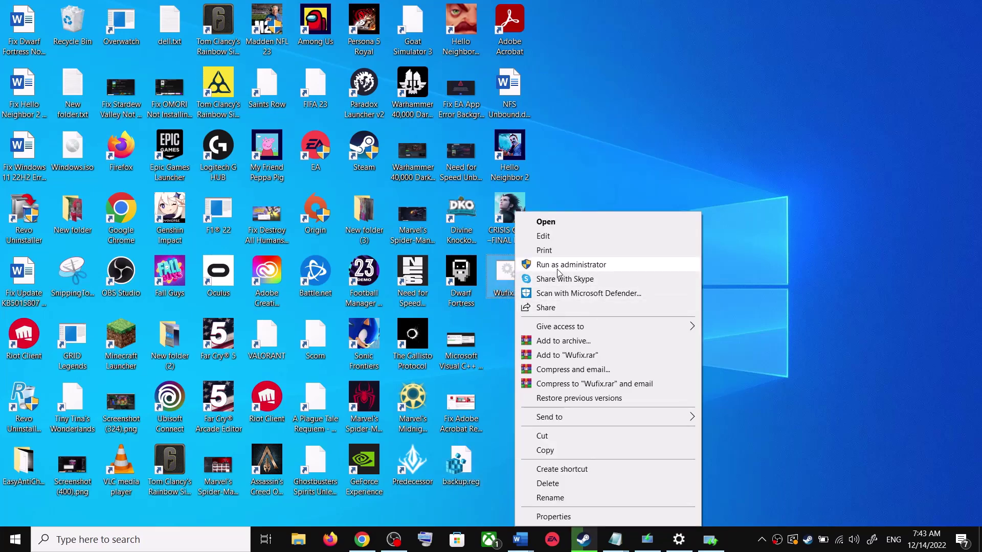
left_click(586, 177)
right_click(510, 285)
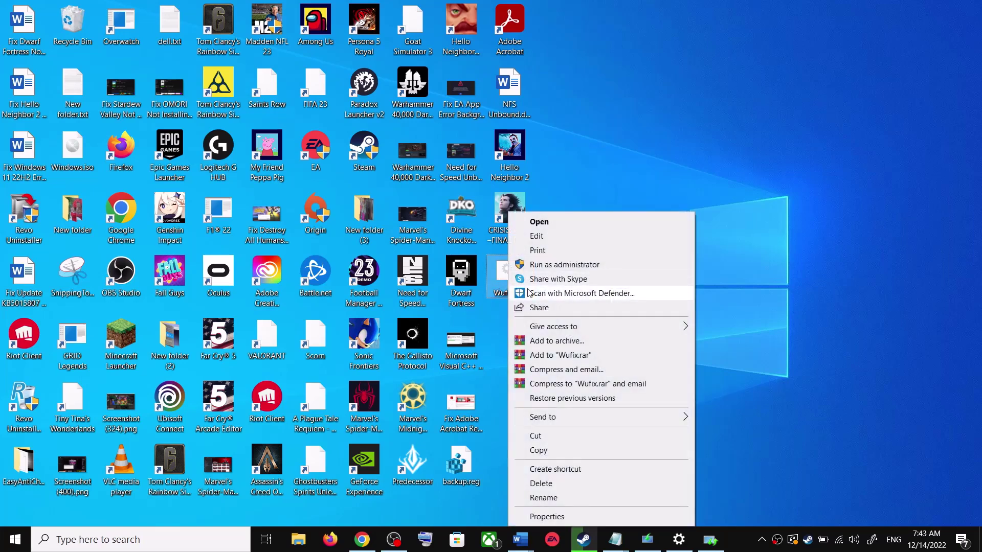
left_click(572, 265)
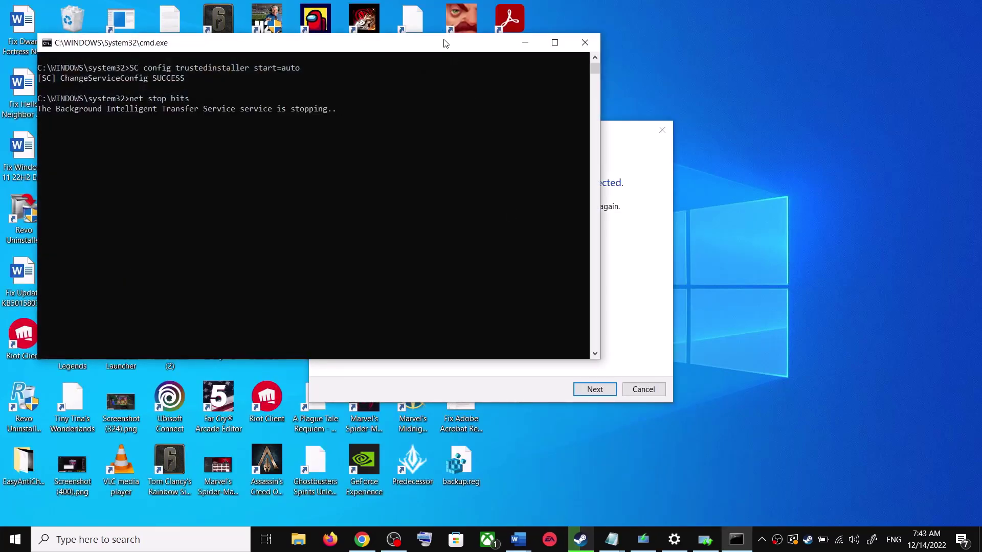
left_click_drag(445, 44, 559, 142)
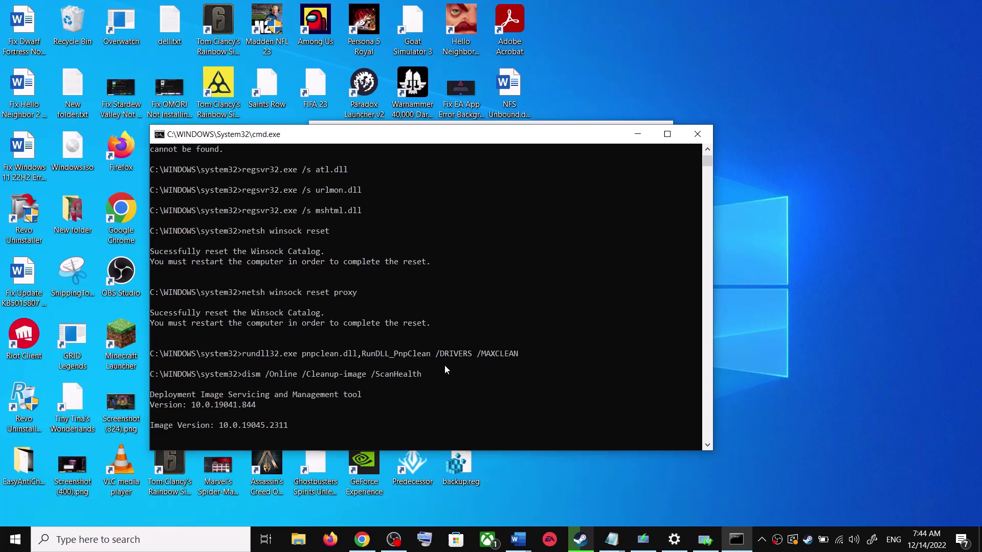
Step: Show the Start menu restart and shutdown choices, then dismiss them without restarting
left_click(15, 540)
left_click(21, 512)
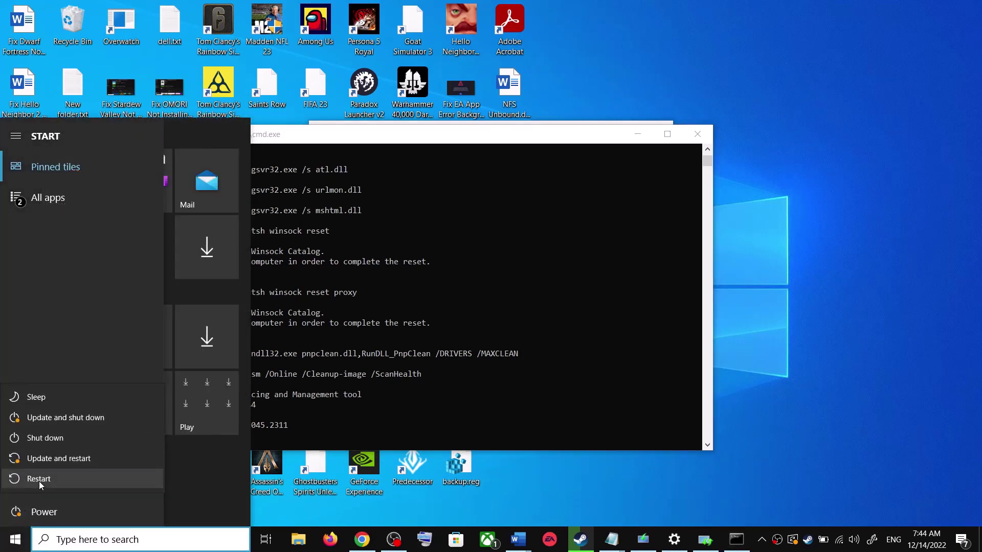
left_click(813, 350)
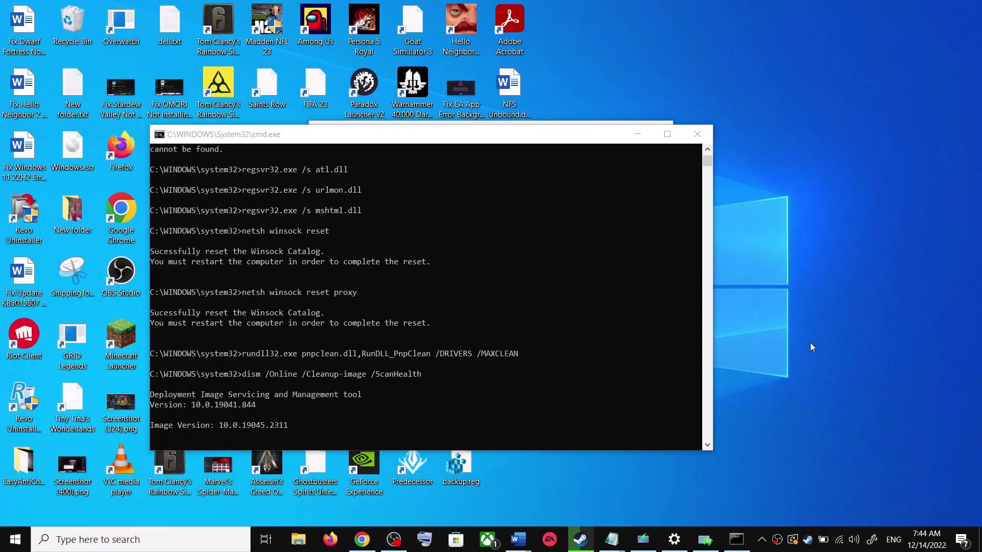
Step: Close Settings from its taskbar jump list and bring the Word guide forward
right_click(673, 540)
left_click(671, 511)
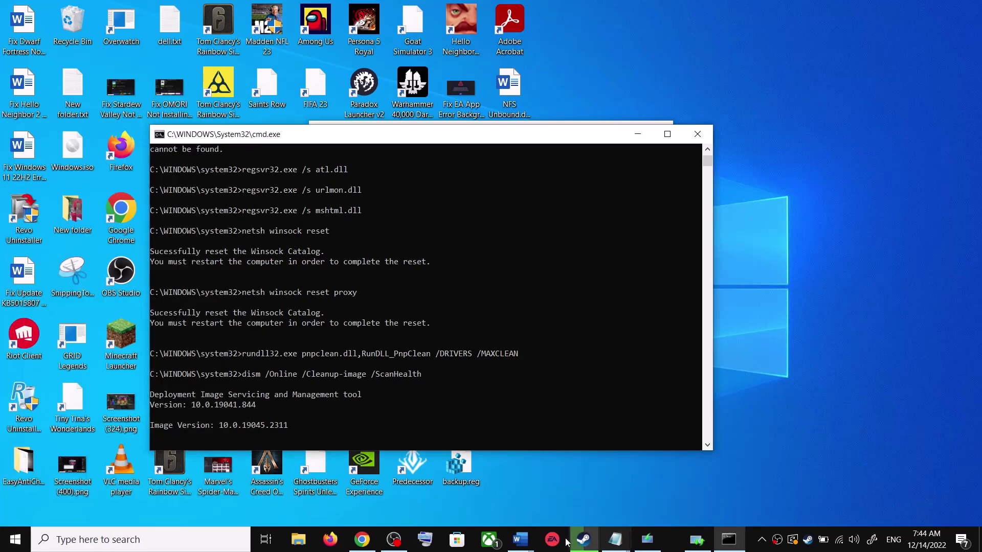
mouse_move(515, 545)
left_click(603, 504)
Step: Scroll to Step 4 and follow the microsoft.com software-download/windows10 link
scroll(494, 338, "down", 2)
scroll(494, 337, "down", 5)
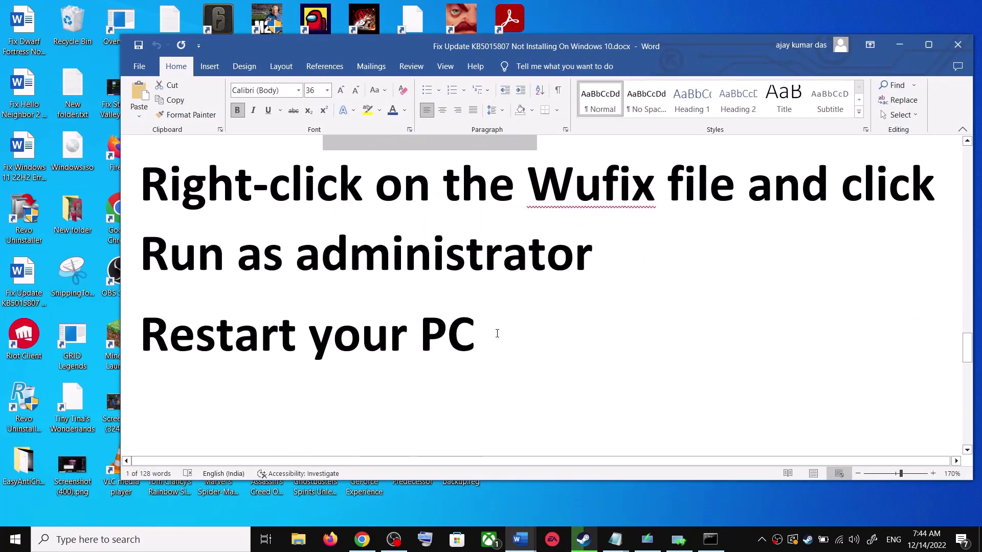
scroll(497, 334, "down", 1)
left_click_drag(306, 333, 844, 337)
scroll(700, 353, "down", 3)
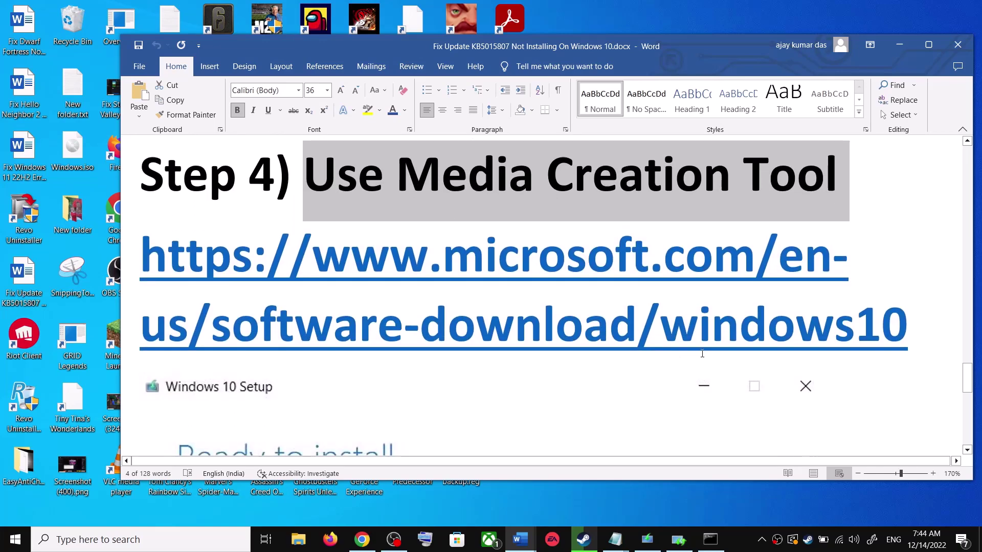
left_click(583, 322, "ctrl")
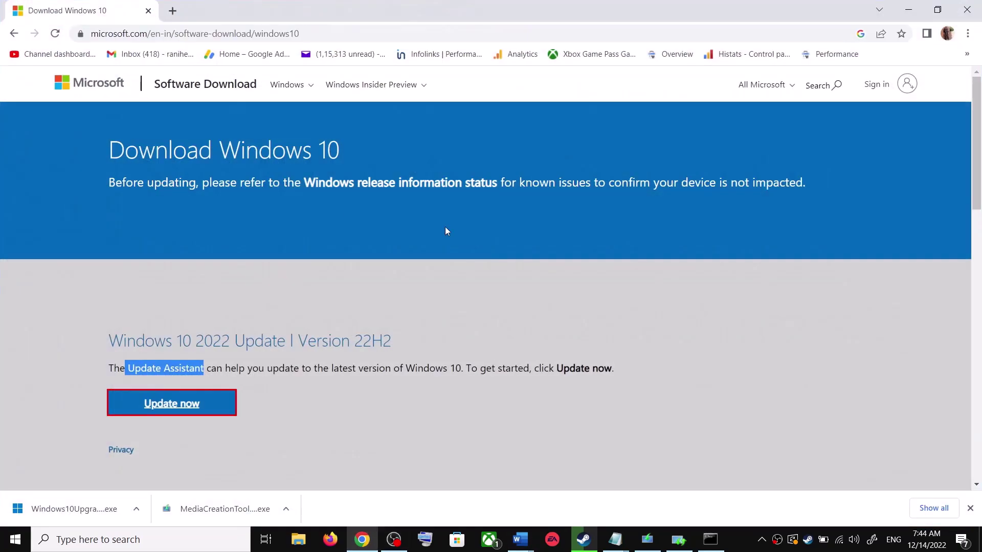
Step: Launch MediaCreationTool.exe from Chrome's downloads bar to reach the Windows 10 Setup license terms
scroll(184, 298, "down", 5)
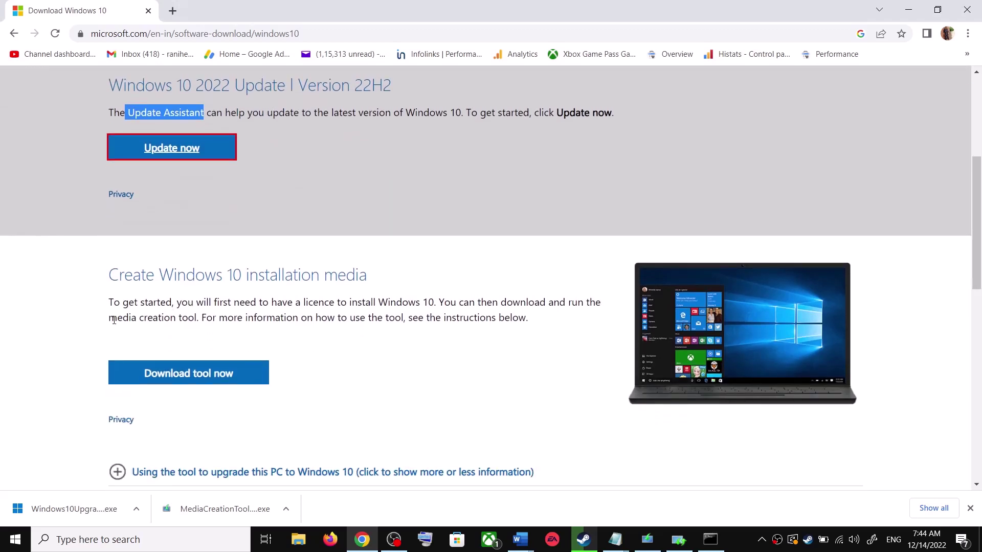
left_click_drag(115, 320, 204, 318)
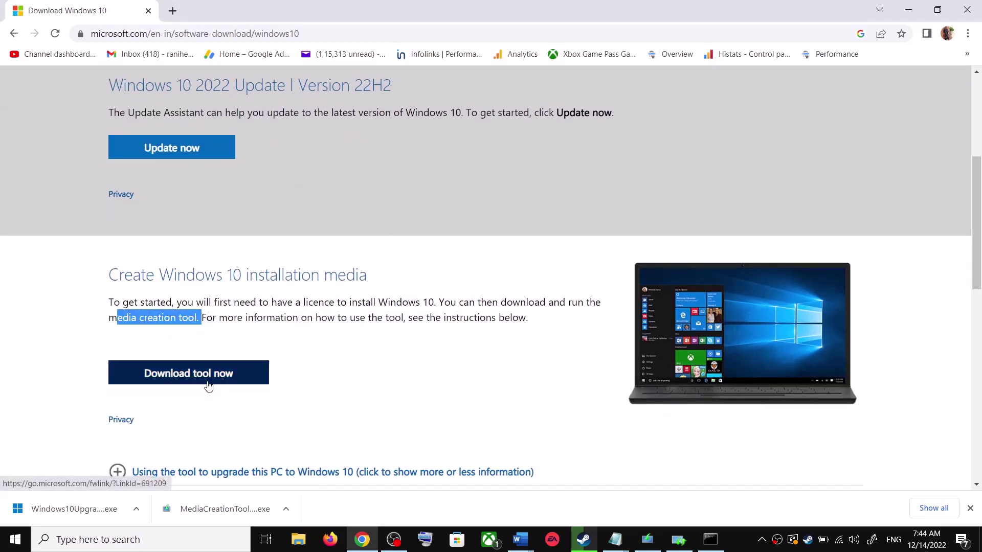
left_click(221, 514)
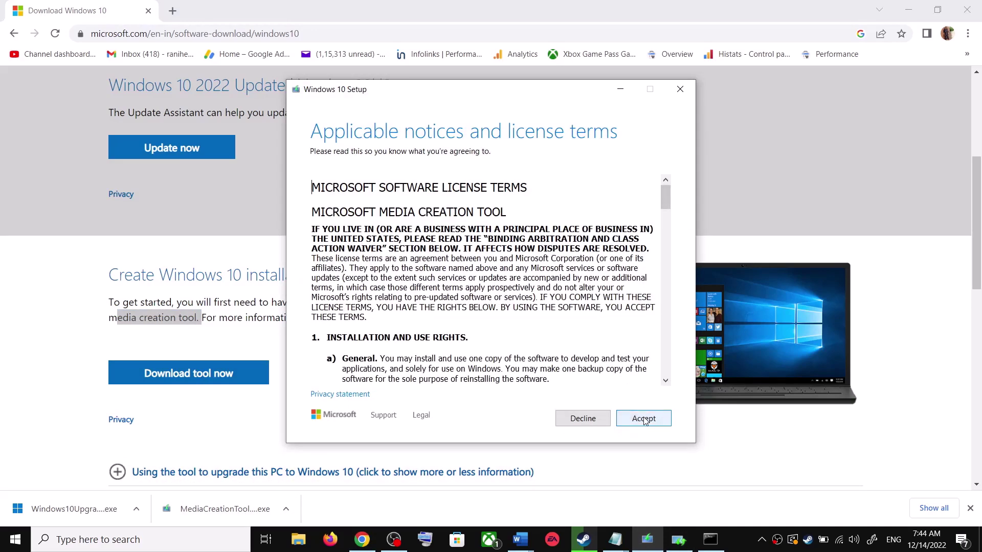
Step: Accept the licence terms, start Upgrade this PC now, then bring back the KB5015807 Word guide
left_click(666, 420)
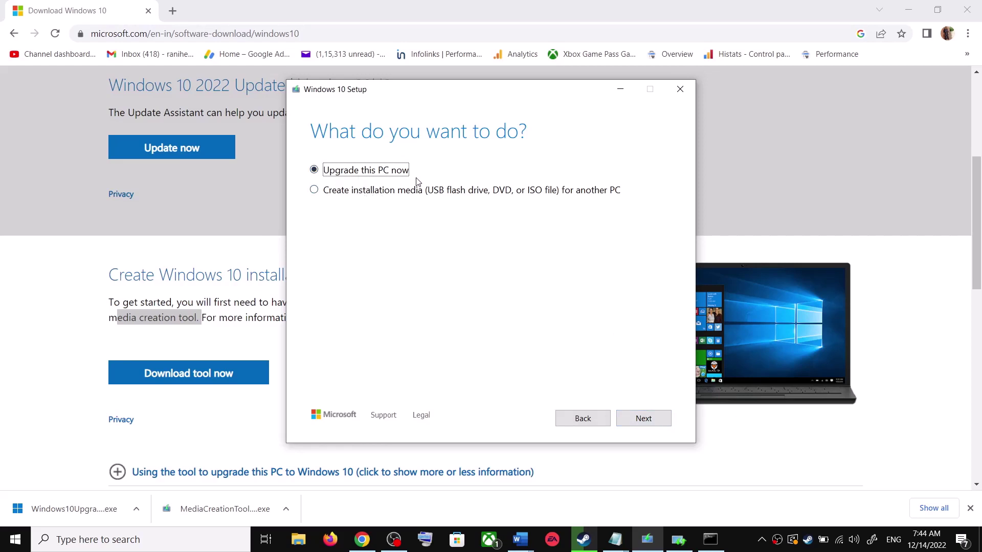
left_click(652, 419)
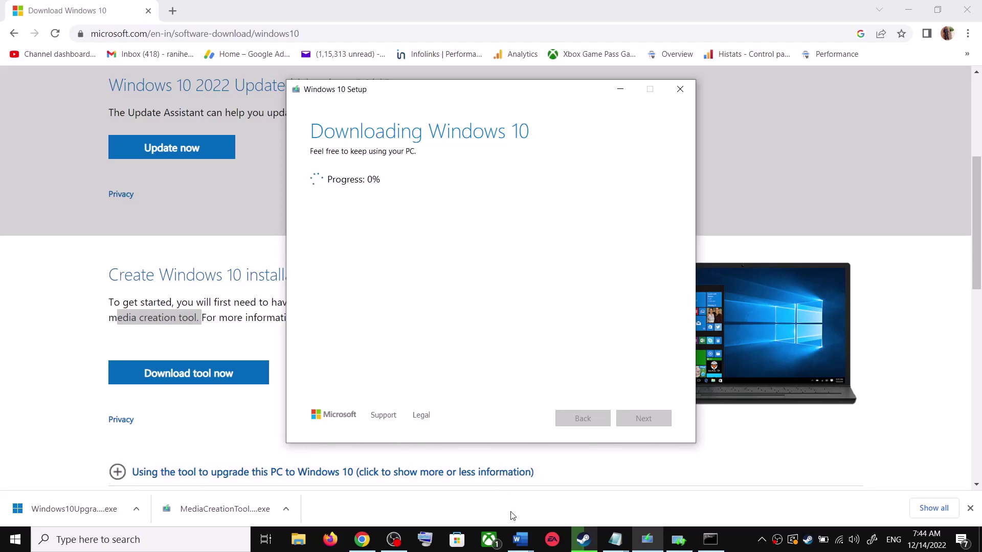
left_click(520, 540)
left_click(599, 479)
scroll(680, 325, "down", 5)
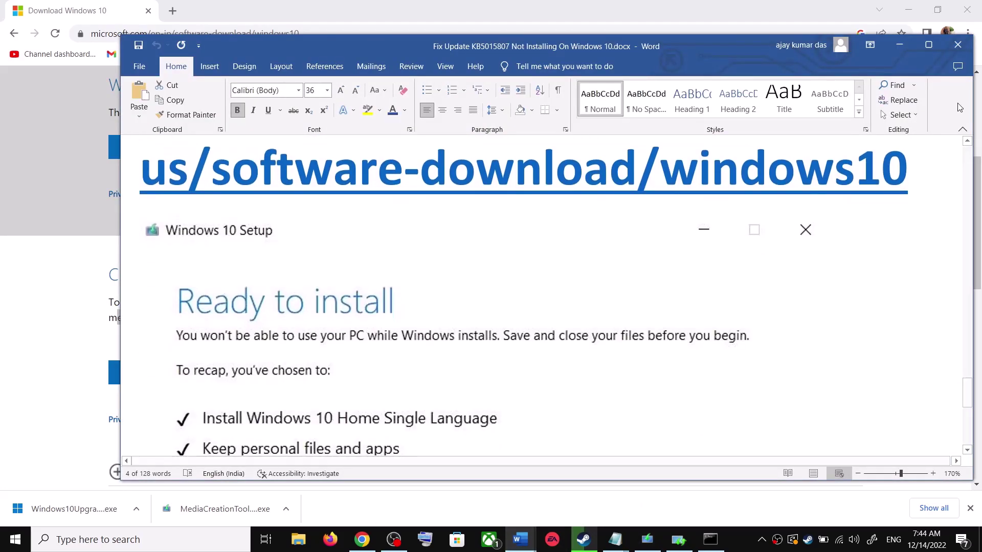
Step: Maximize Word, review the Ready to install screenshot, then show the 0x80242008 fix guide
left_click(926, 51)
scroll(217, 287, "down", 2)
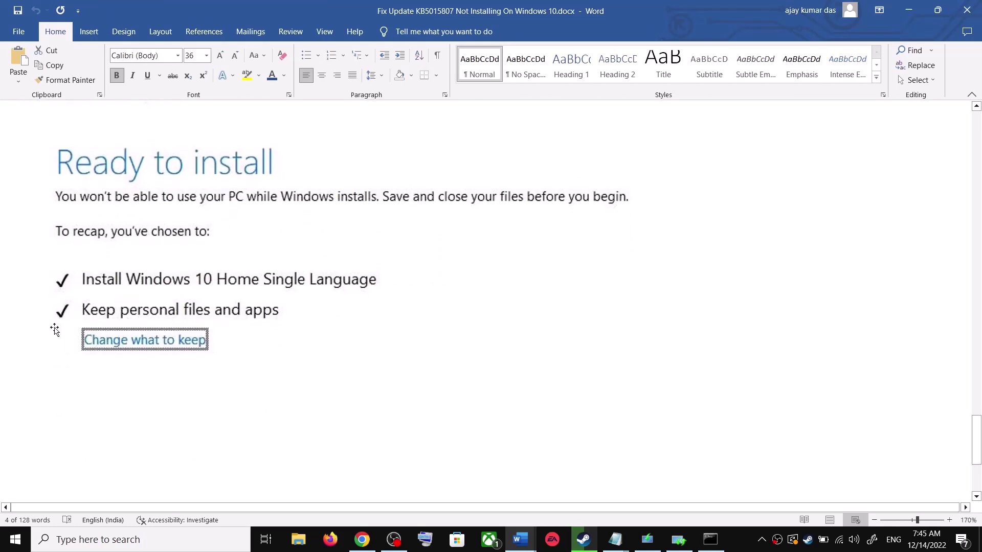
scroll(343, 308, "down", 4)
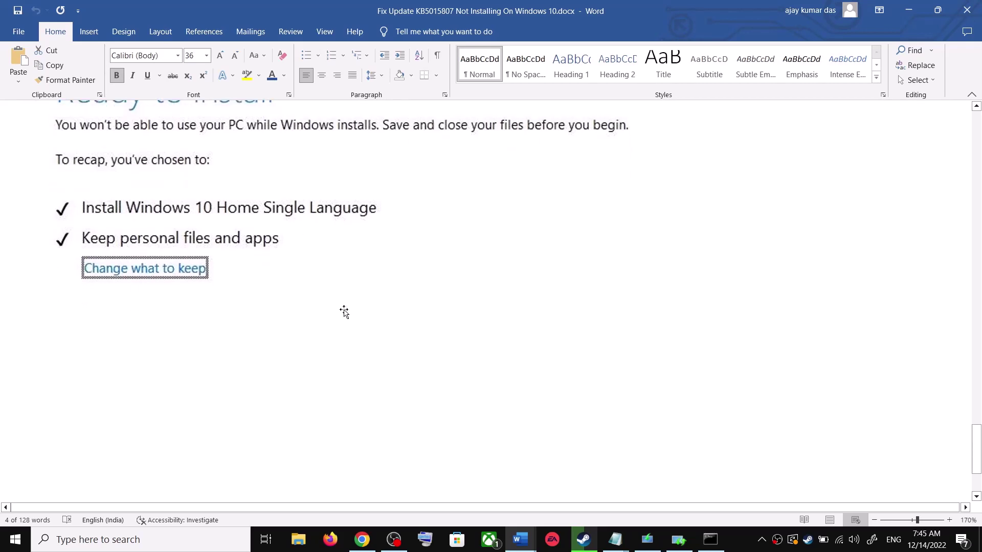
scroll(499, 354, "up", 5)
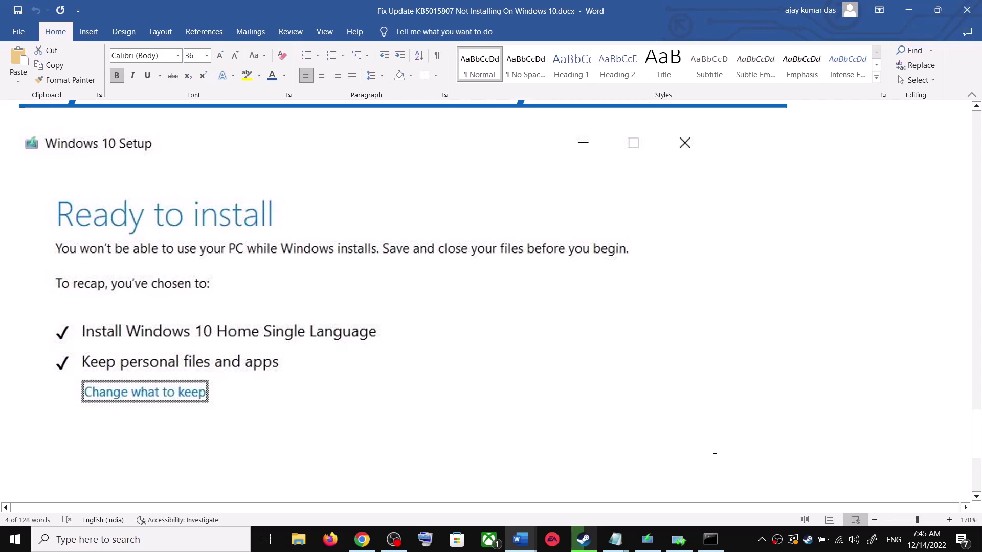
left_click(748, 541)
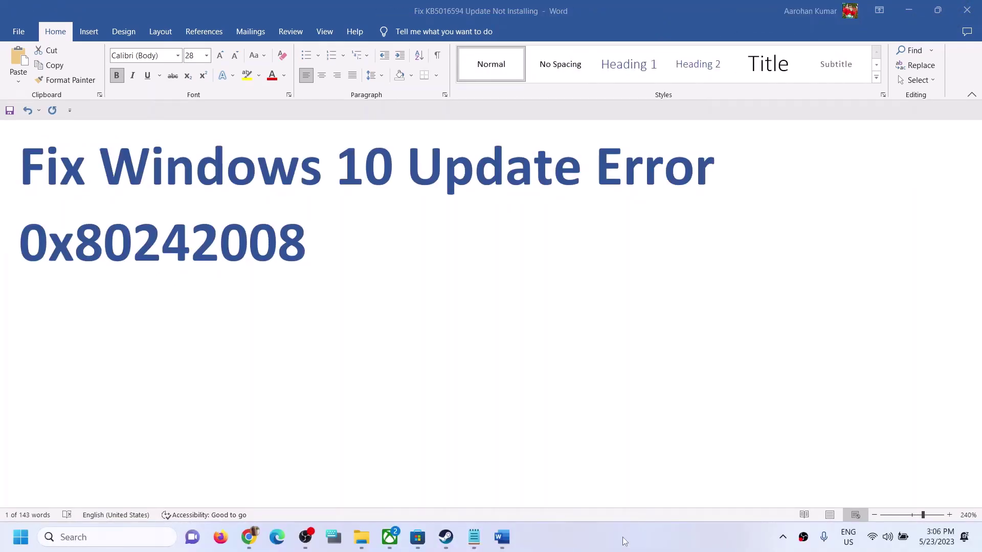
double_click(144, 237)
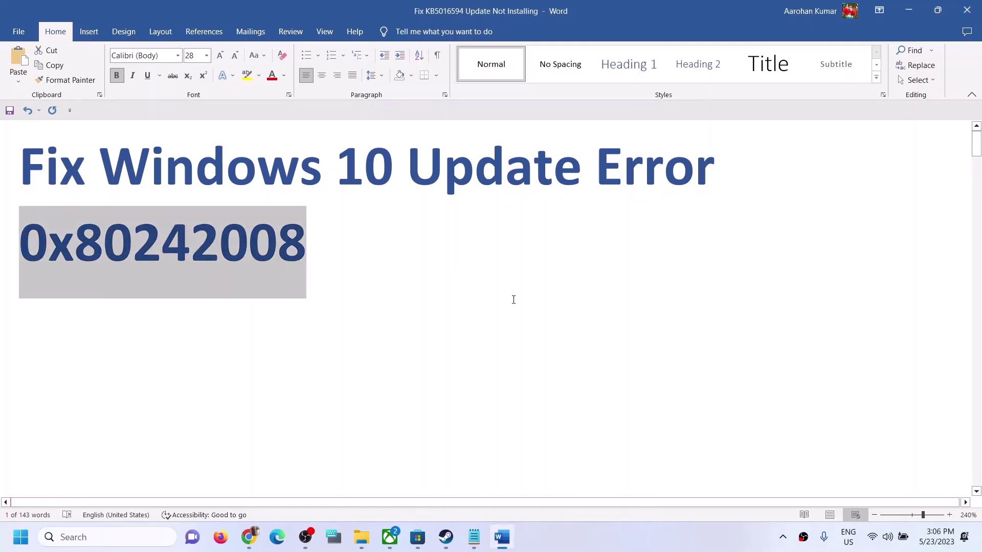
left_click(666, 537)
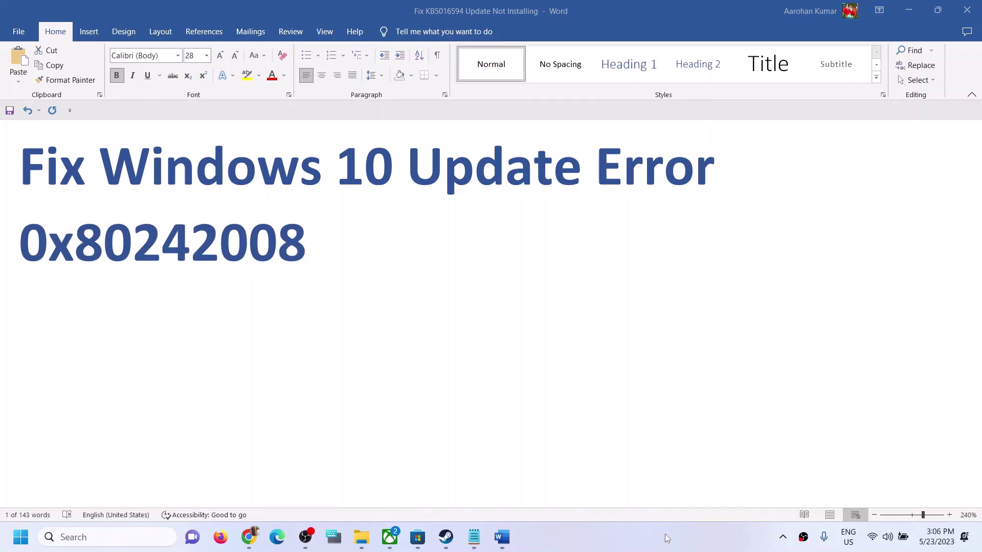